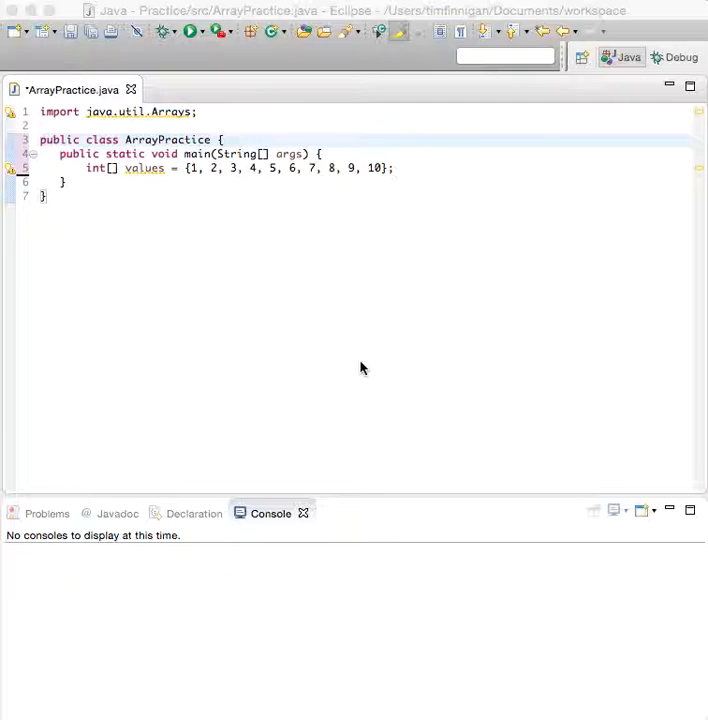
# Declare 'public static void swap(int[] a, int i, int j)' on a new line above main.
pyautogui.click(168, 170)
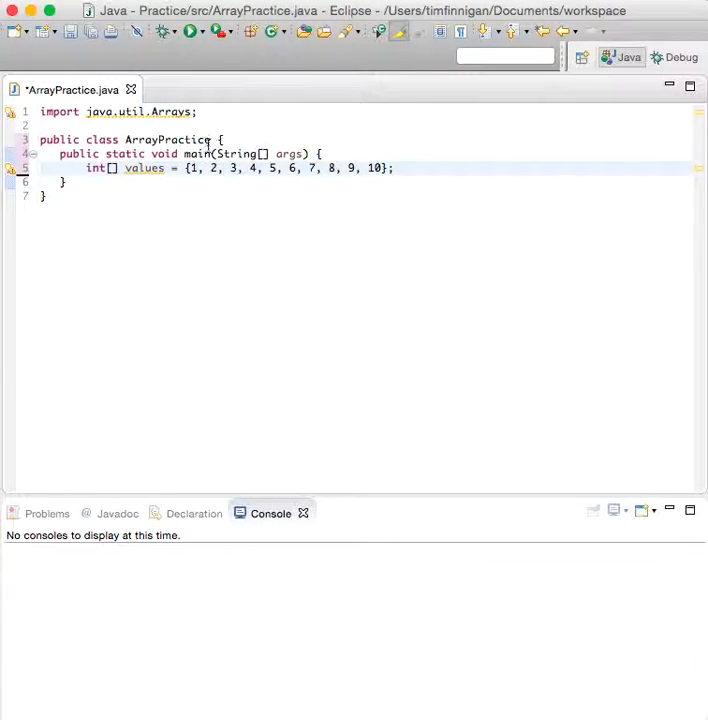
pyautogui.click(240, 141)
pyautogui.press('Return')
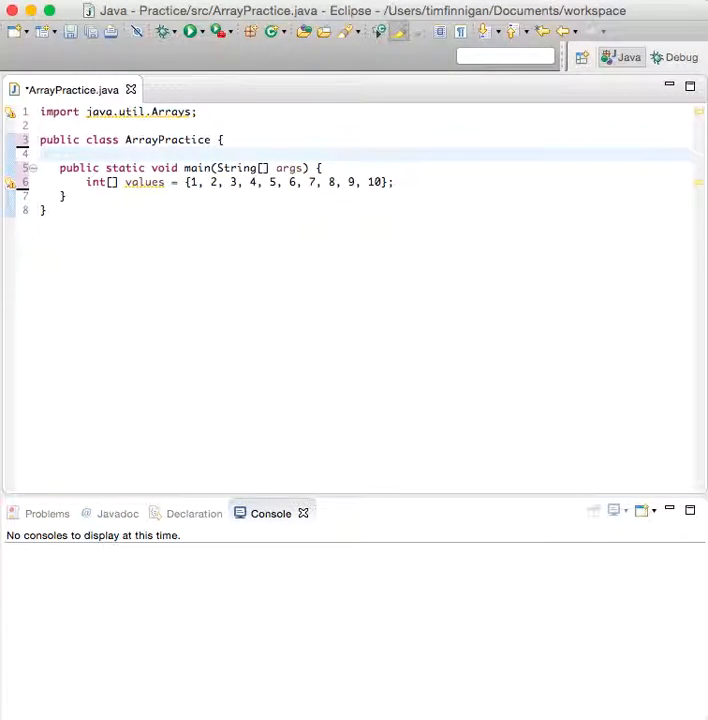
pyautogui.write('public ')
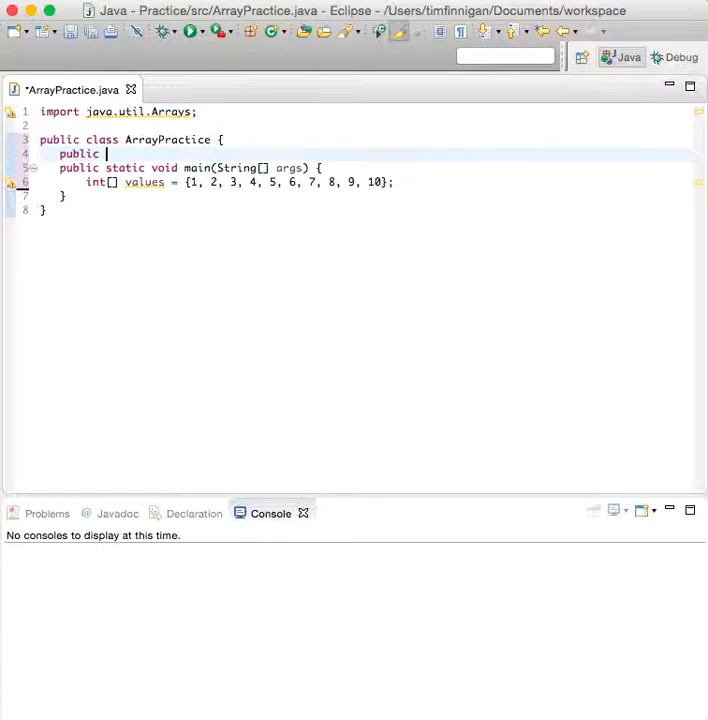
pyautogui.write('static void sw')
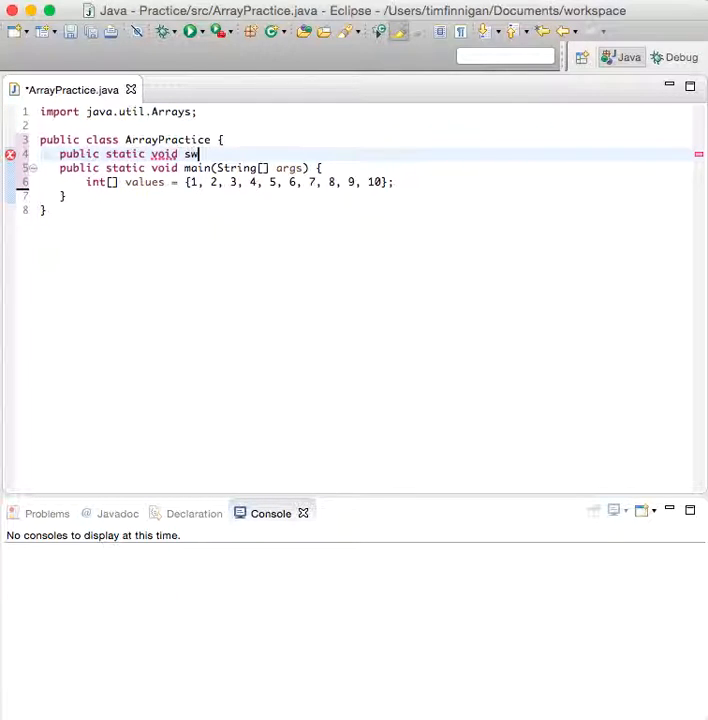
pyautogui.write('ap(int')
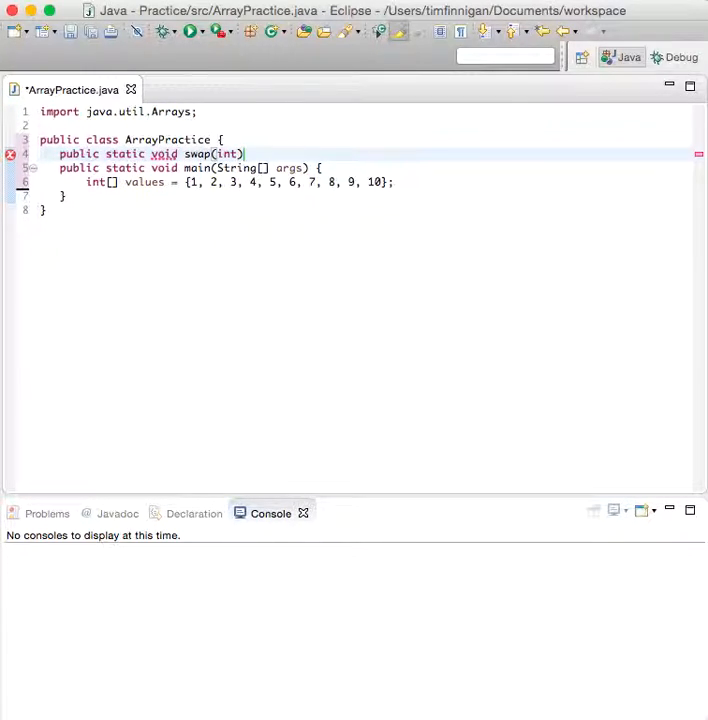
pyautogui.write('[] a')
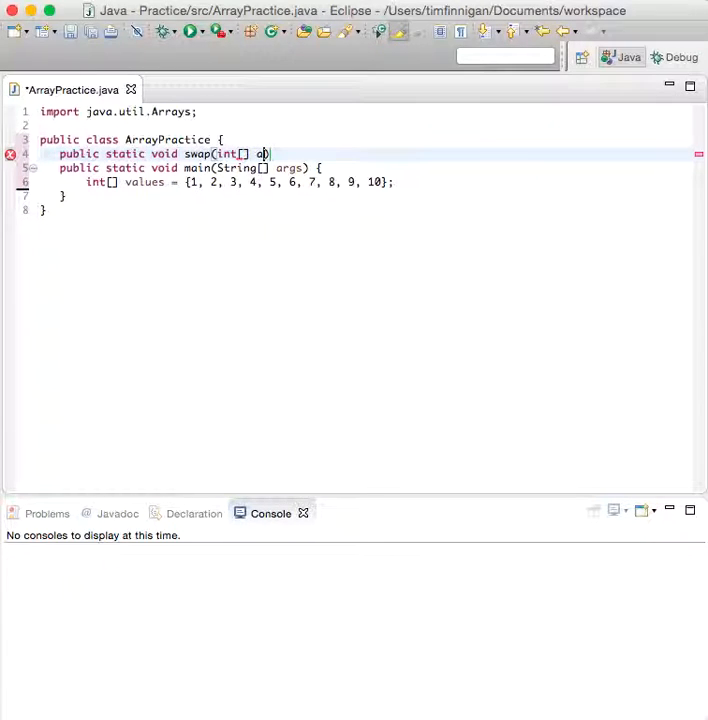
pyautogui.write(', int ')
pyautogui.write('i, ')
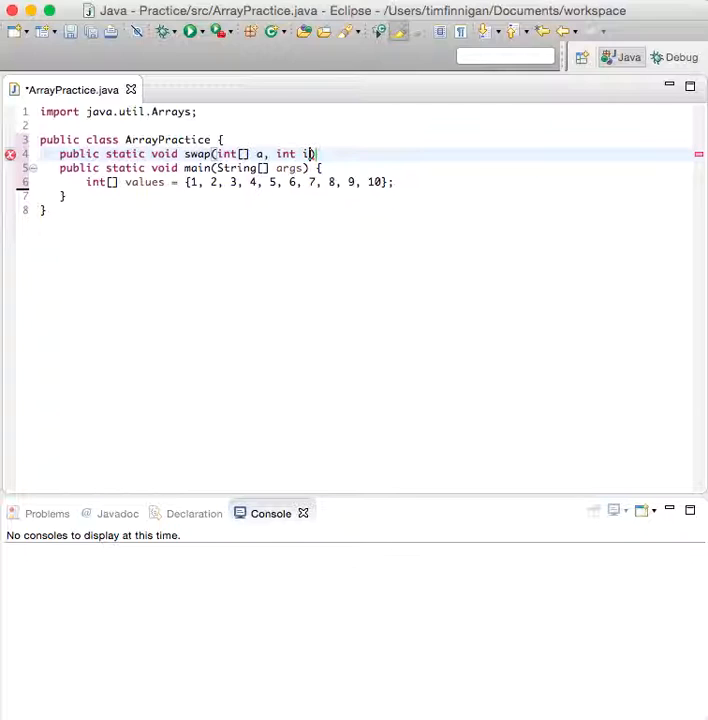
pyautogui.write('int')
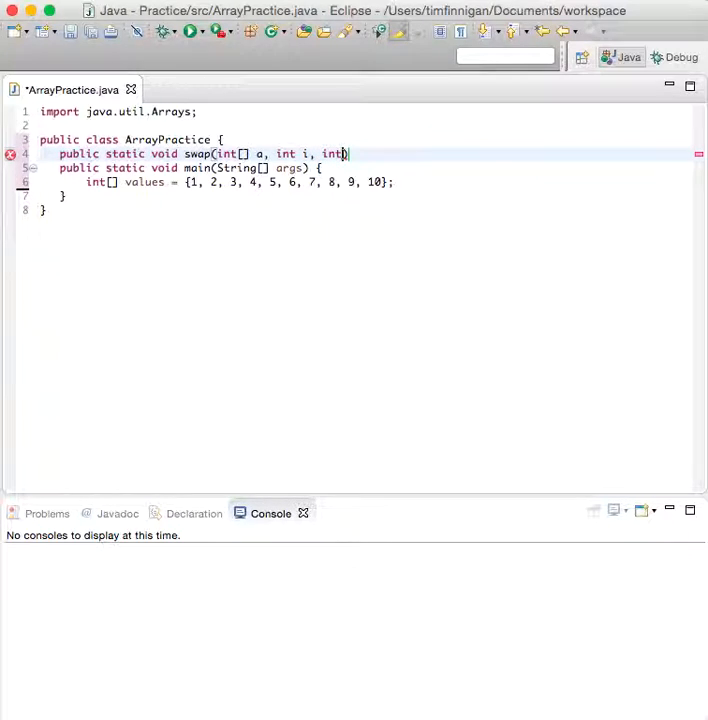
pyautogui.write(' j')
pyautogui.press('Right')
pyautogui.write('{')
# Fill swap's body with 'int temp = a[i];', 'a[i] = a[j];', 'a[j] = temp;'.
pyautogui.press('Return')
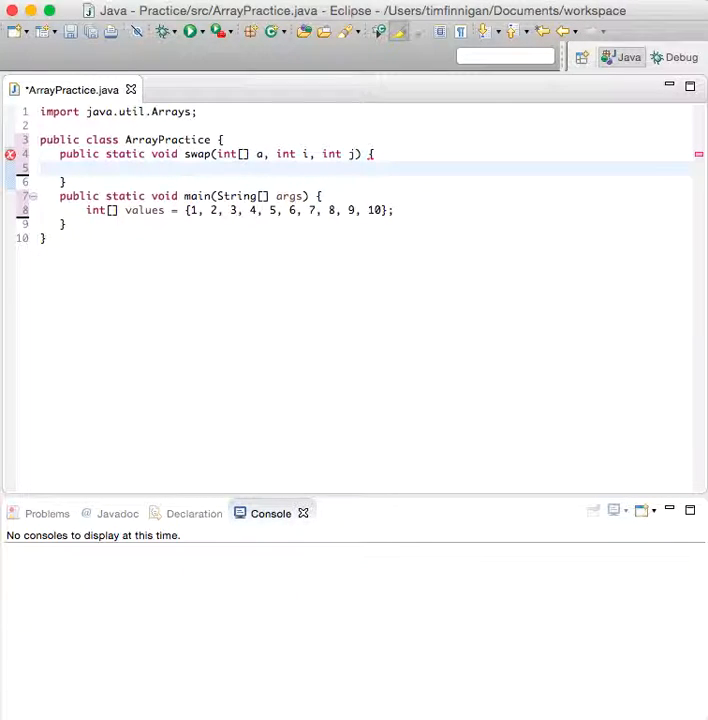
pyautogui.write('int temp = ')
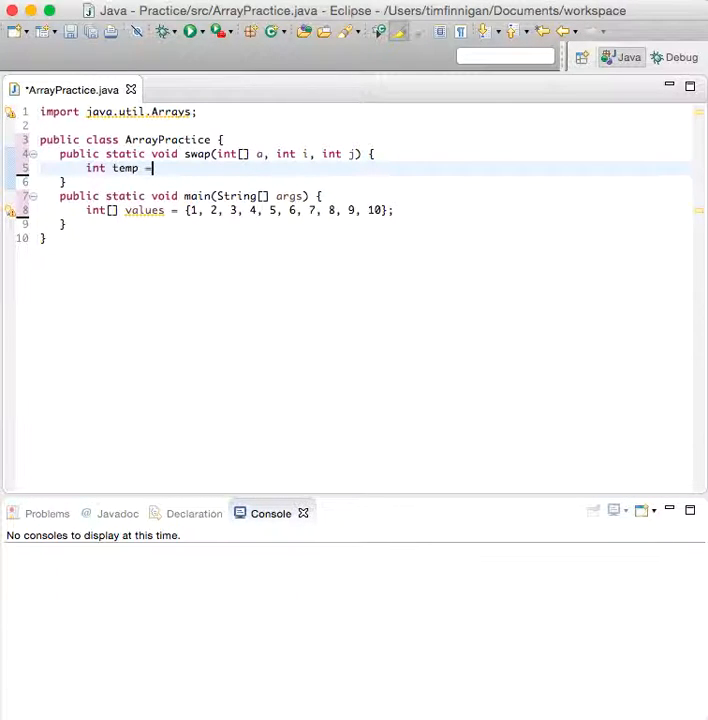
pyautogui.write('a[i]')
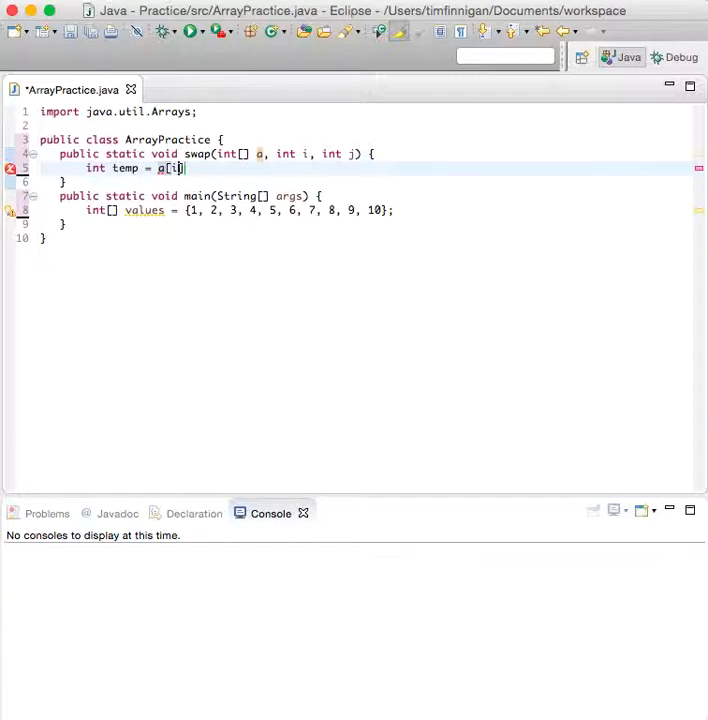
pyautogui.write(';')
pyautogui.press('Return')
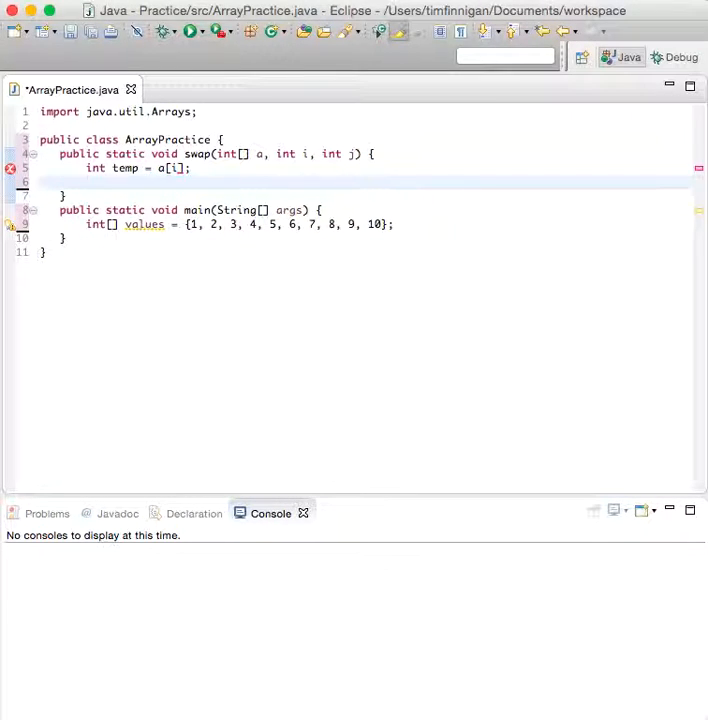
pyautogui.write('a[i]')
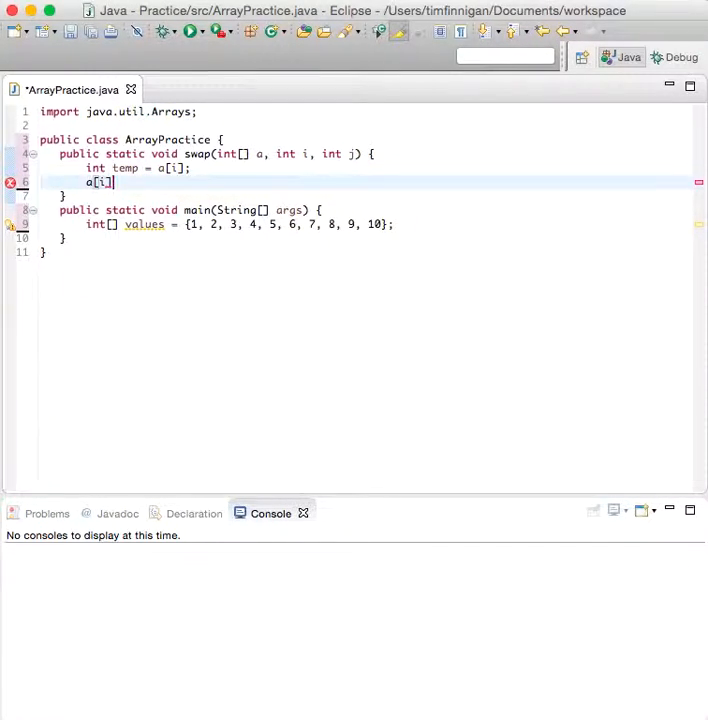
pyautogui.click(53, 196)
pyautogui.click(120, 182)
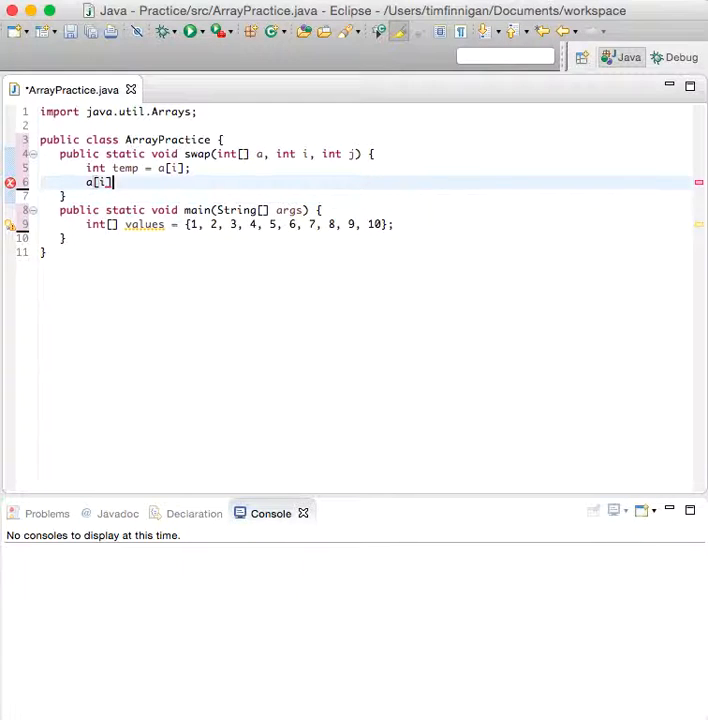
pyautogui.write(' =')
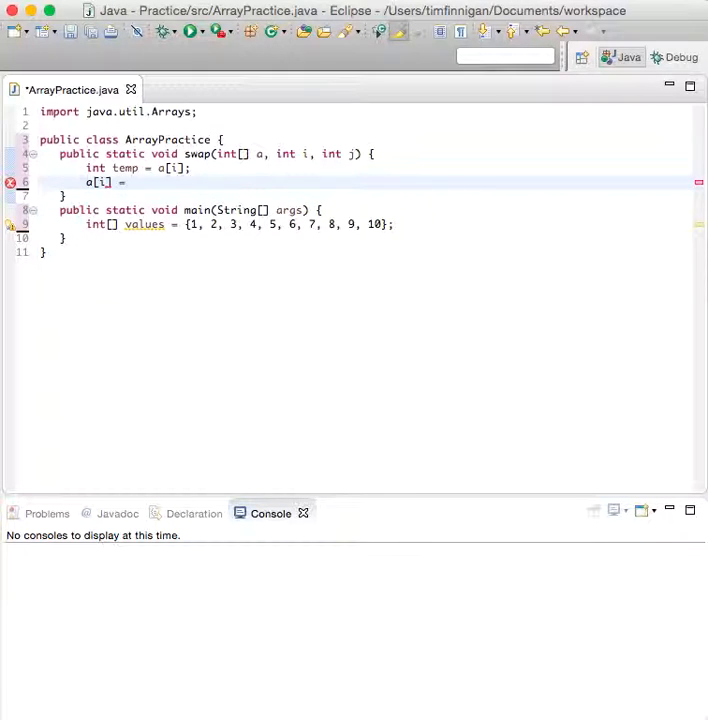
pyautogui.write(' a[j];')
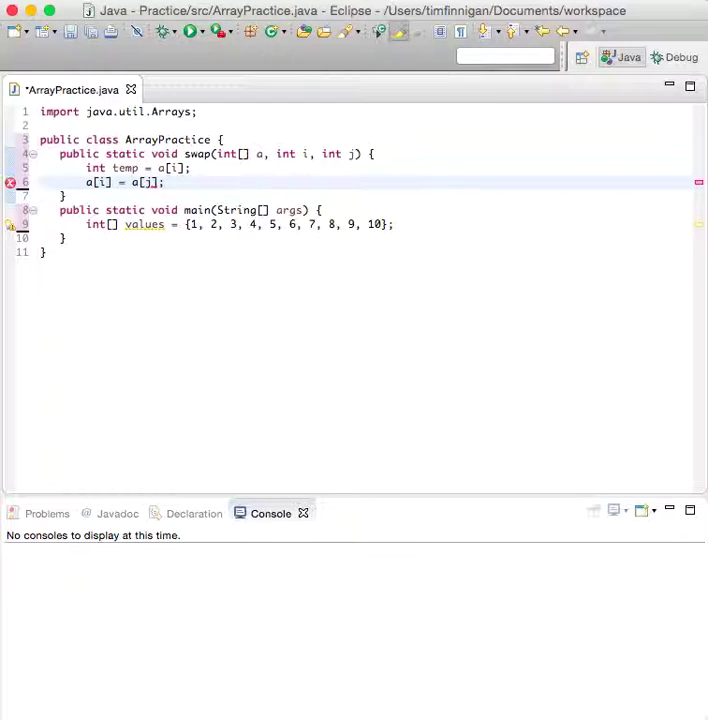
pyautogui.press('Return')
pyautogui.write('a')
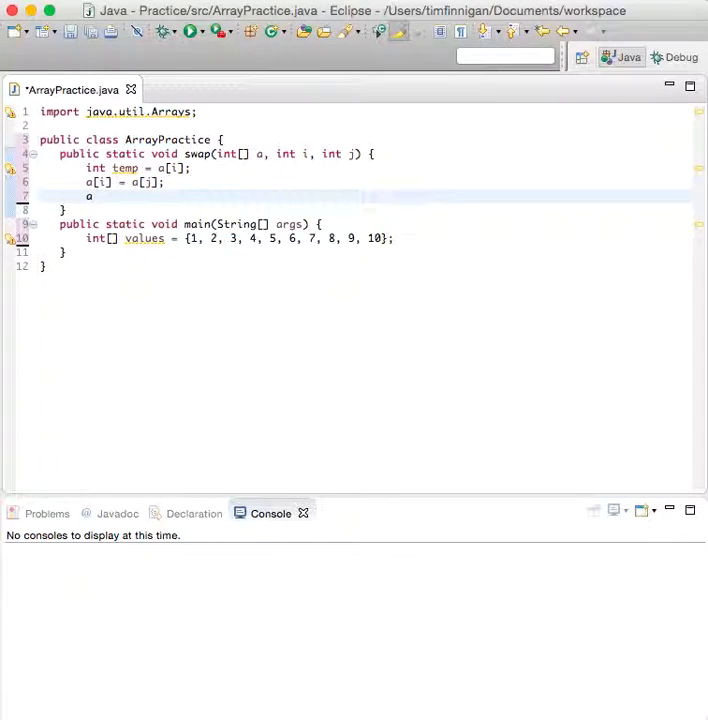
pyautogui.write('[j] =')
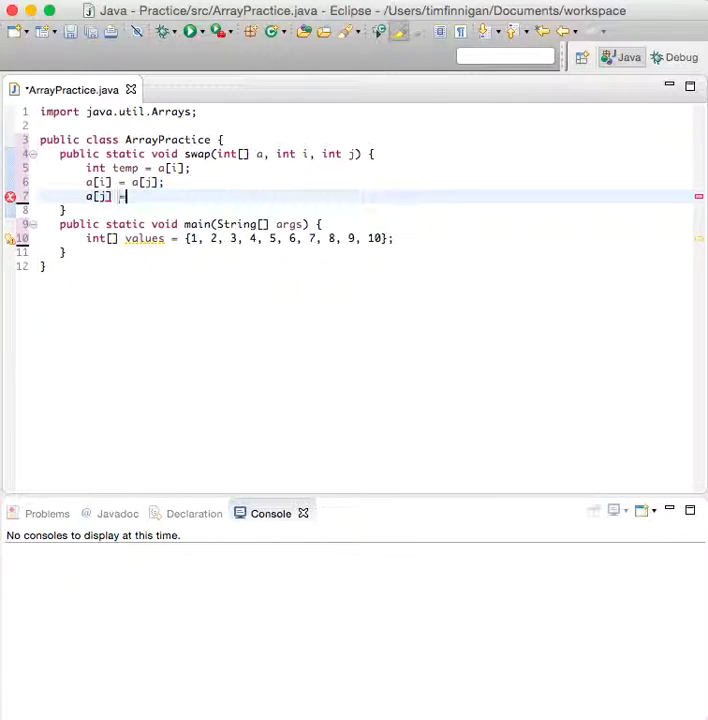
pyautogui.write(' temp;')
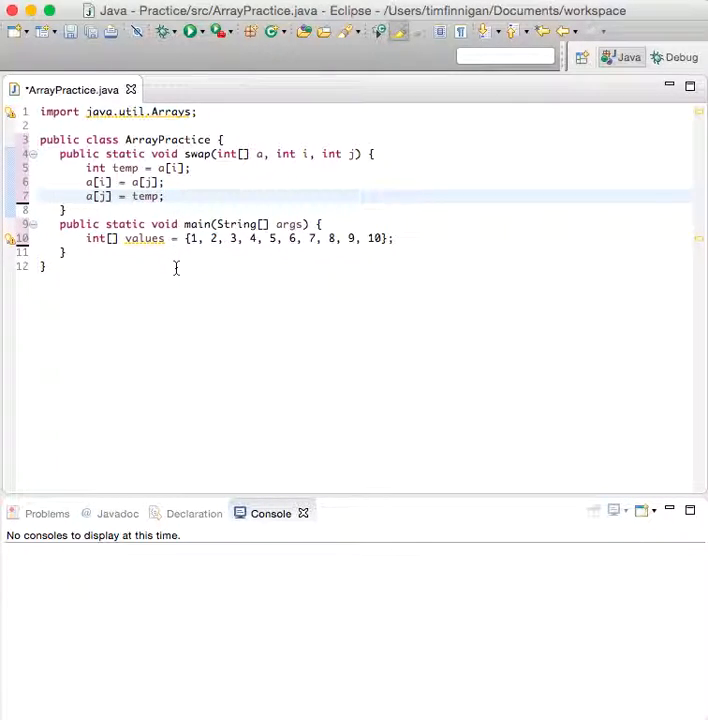
pyautogui.click(405, 237)
# Initialize i and j, then start 'while (i < values.length / 2) {' below the values array.
pyautogui.press('Return')
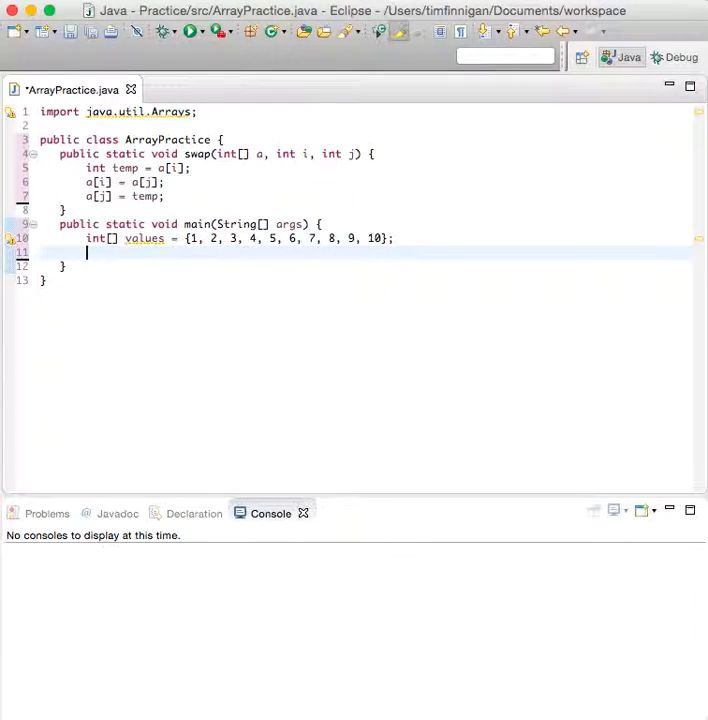
pyautogui.press('Return')
pyautogui.write('int i')
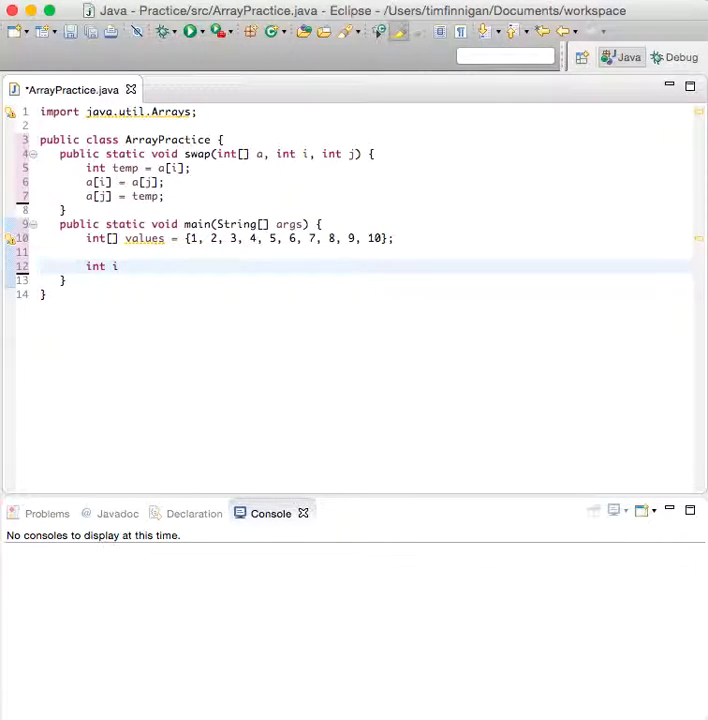
pyautogui.write(' = 0;')
pyautogui.press('Return')
pyautogui.write('int j = val')
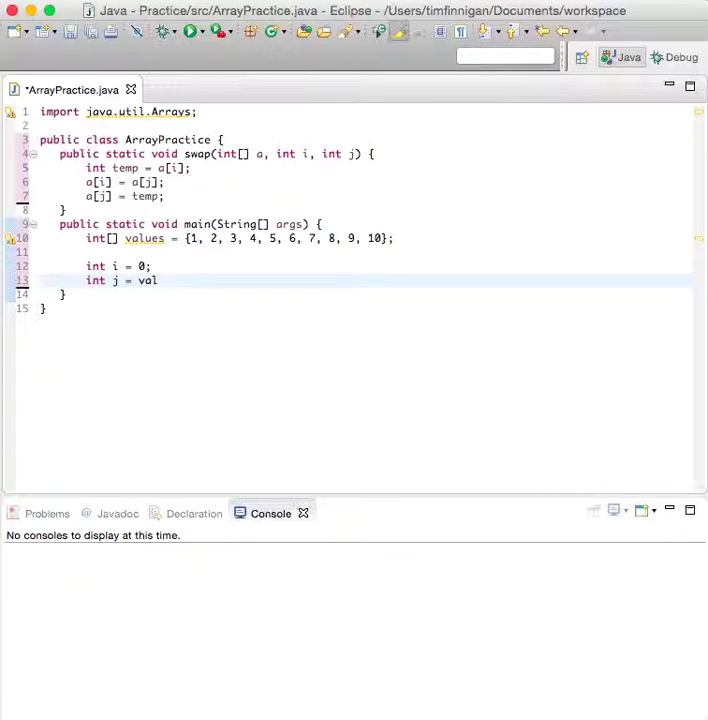
pyautogui.write('ues.')
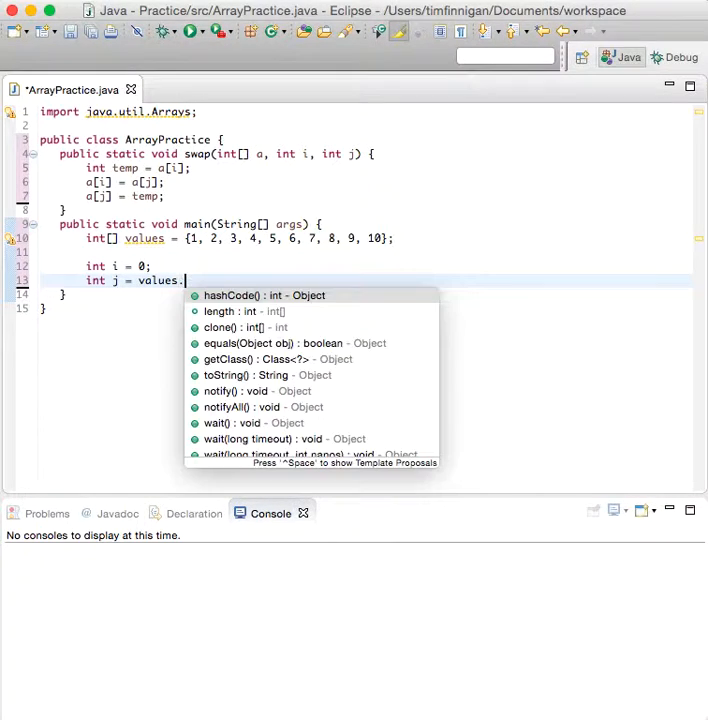
pyautogui.write('length')
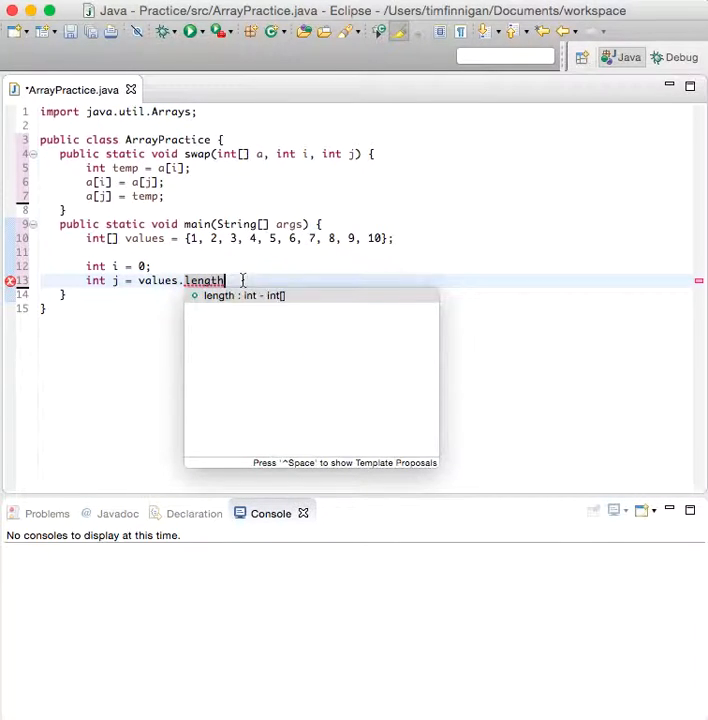
pyautogui.write(' / 2;')
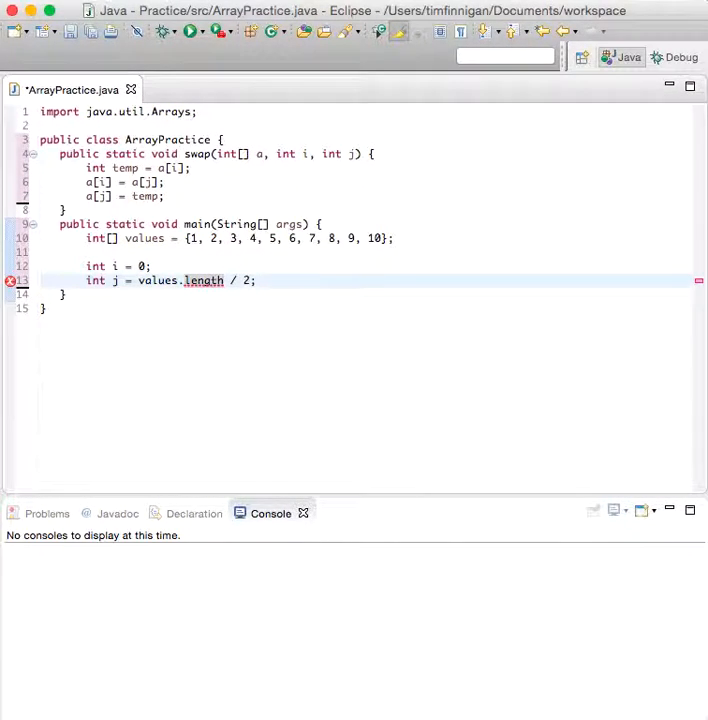
pyautogui.press('Return')
pyautogui.press('Return')
pyautogui.write('while ')
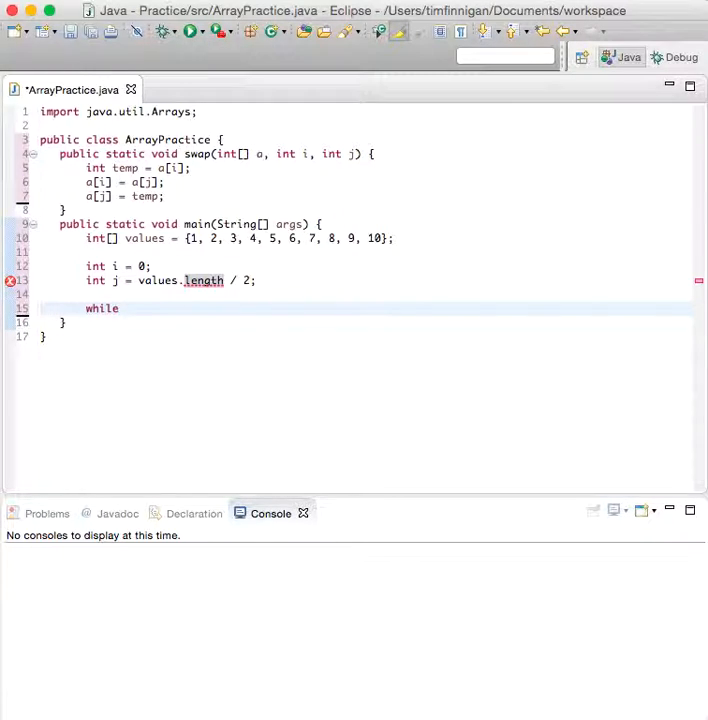
pyautogui.write('(i) < va')
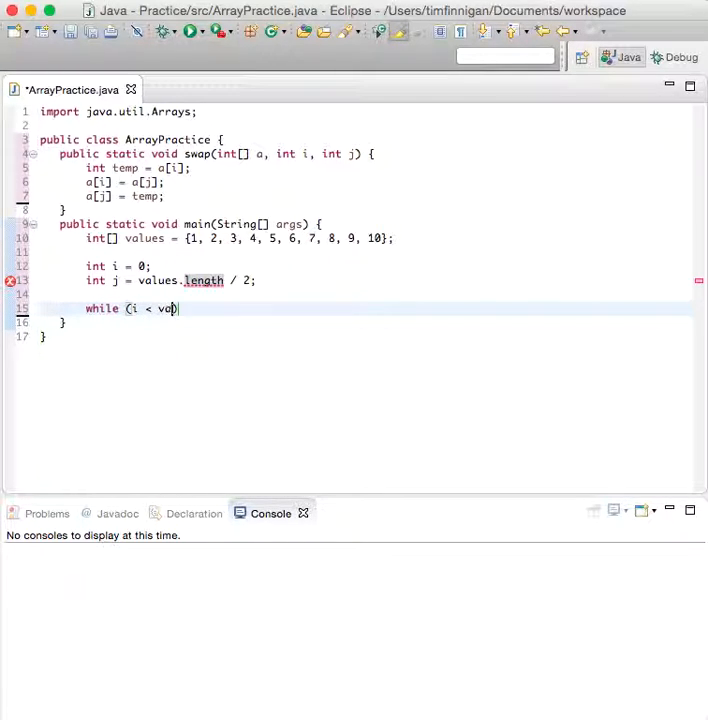
pyautogui.write('lues.')
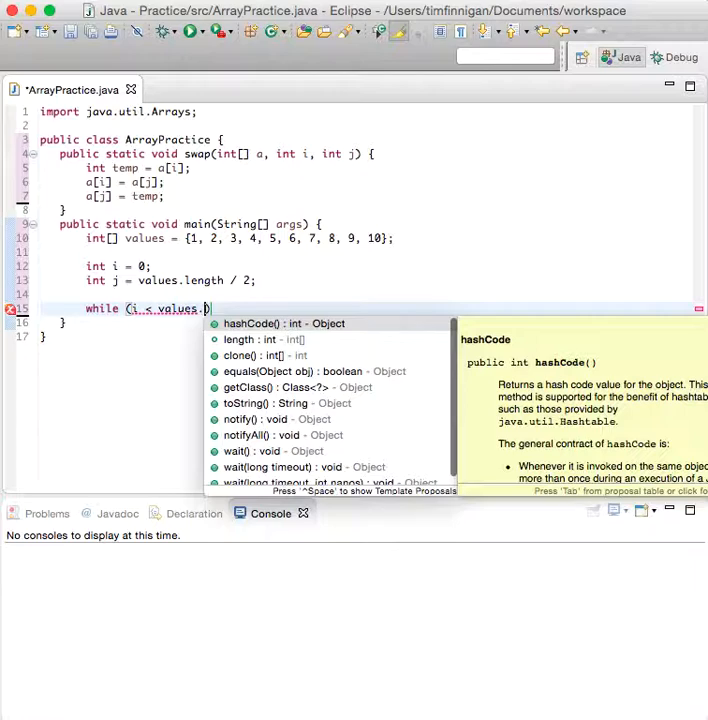
pyautogui.write('length')
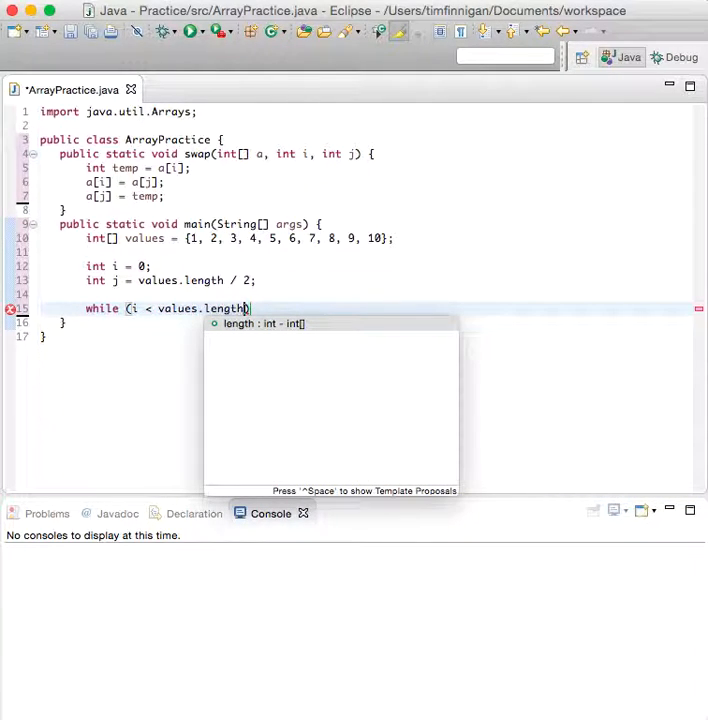
pyautogui.write('/2')
pyautogui.press('Left')
pyautogui.press('Left')
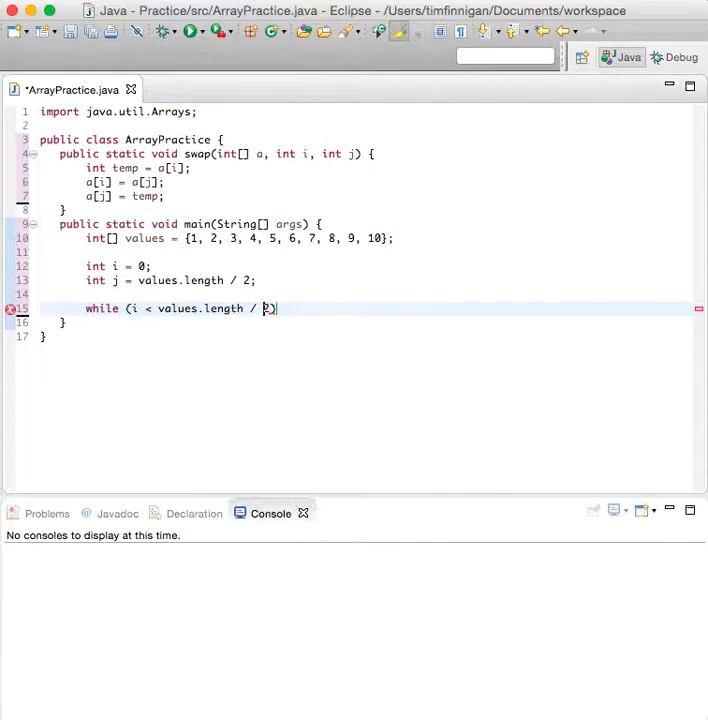
pyautogui.press('End')
pyautogui.write('{')
pyautogui.press('Return')
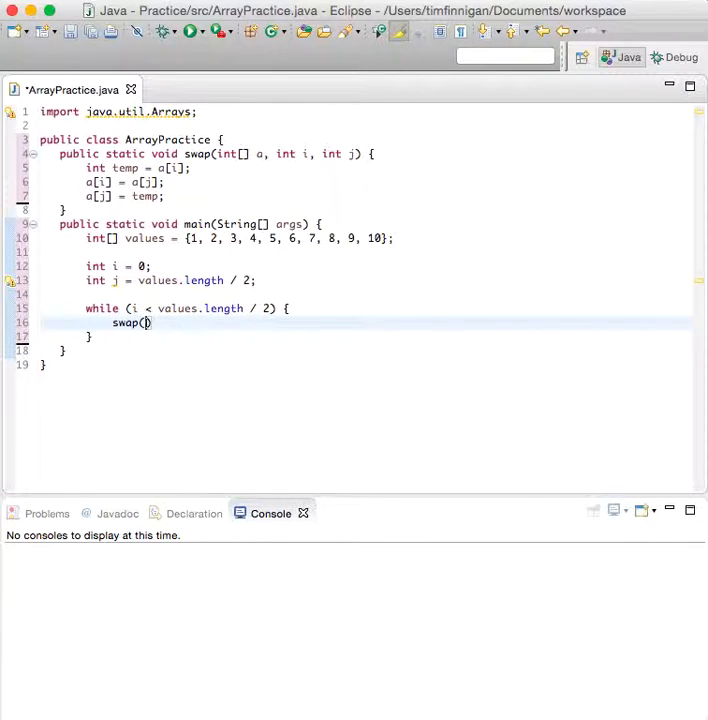
pyautogui.write('values')
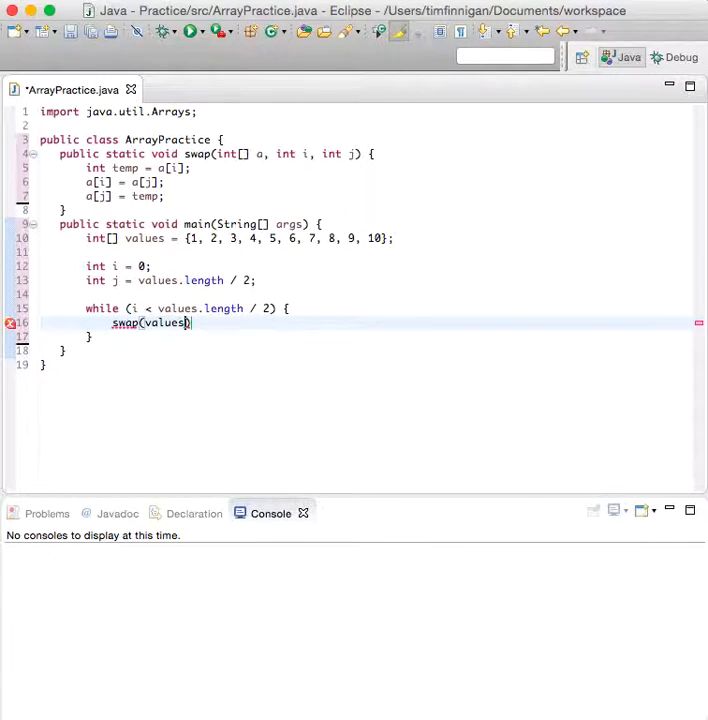
pyautogui.write(', i, j')
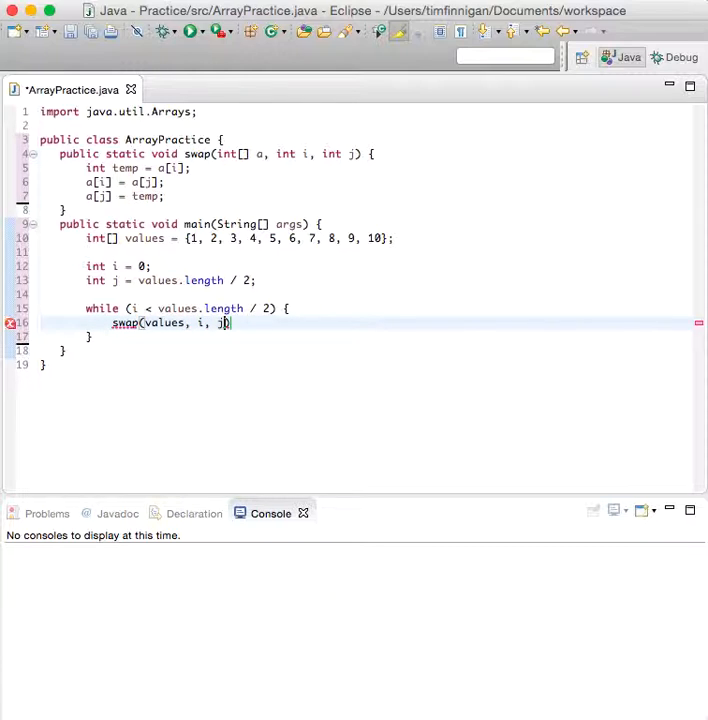
# Inside the loop call swap(values, i, j), then increment i and j.
pyautogui.press('Return')
pyautogui.write('i++;')
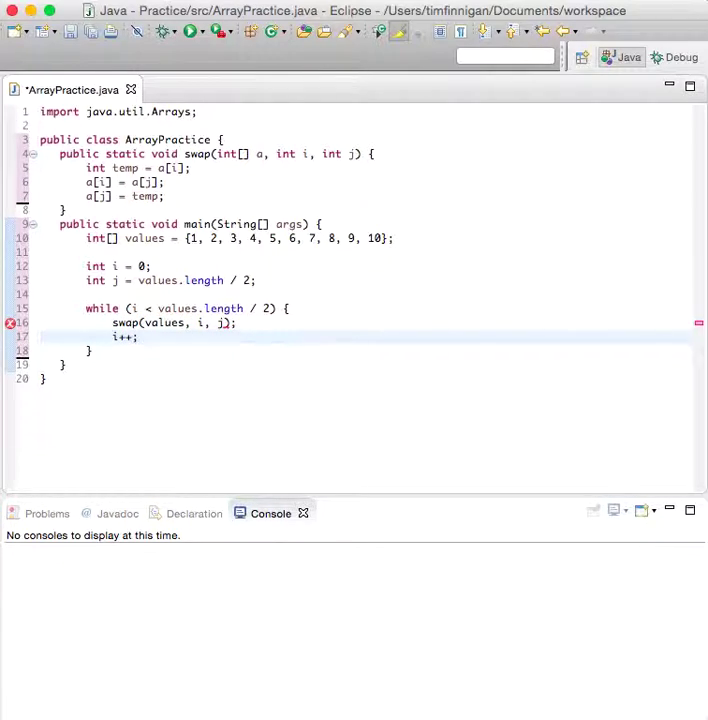
pyautogui.press('Return')
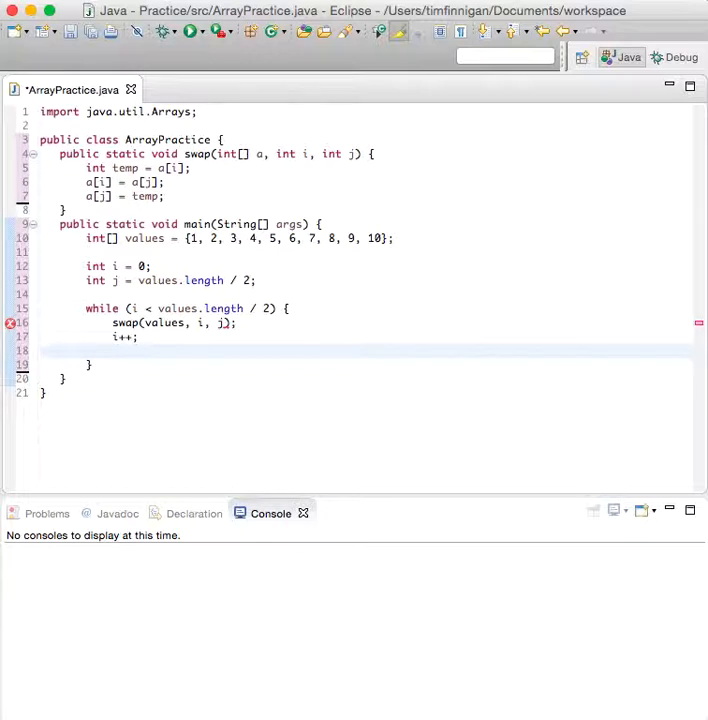
pyautogui.write('j++;')
pyautogui.press('Down')
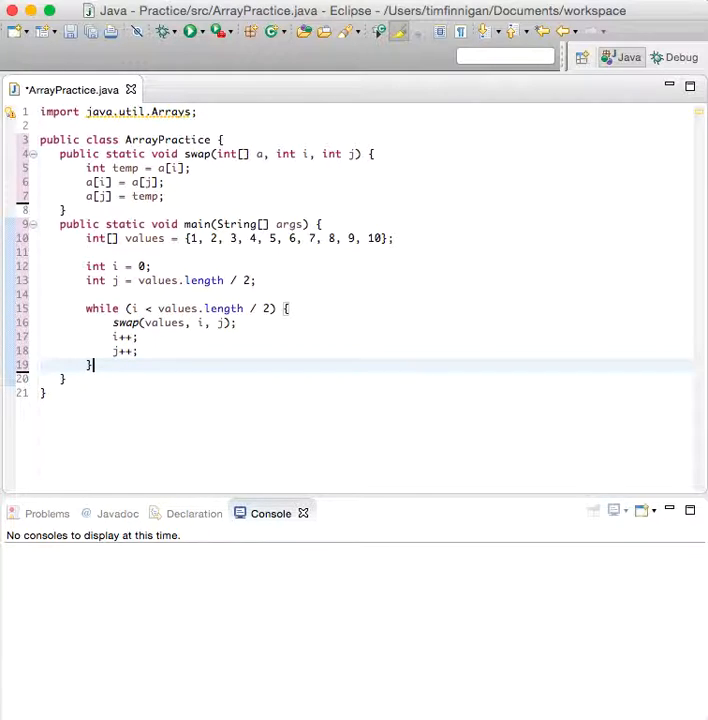
pyautogui.press('Return')
pyautogui.press('Return')
pyautogui.write('println')
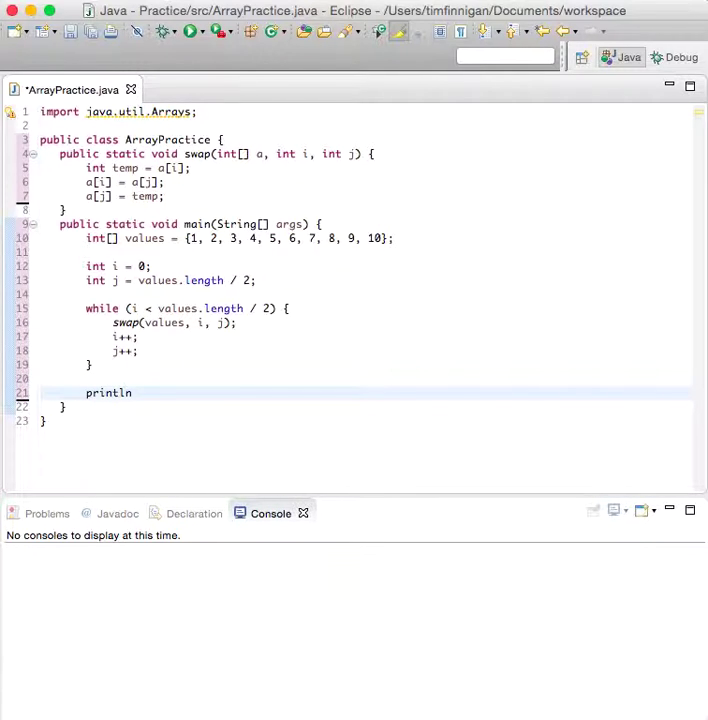
# Print the array after the loop with System.out.println(Arrays.toString(values)).
pyautogui.hotkey('ctrl', 'space')
pyautogui.press('Return')
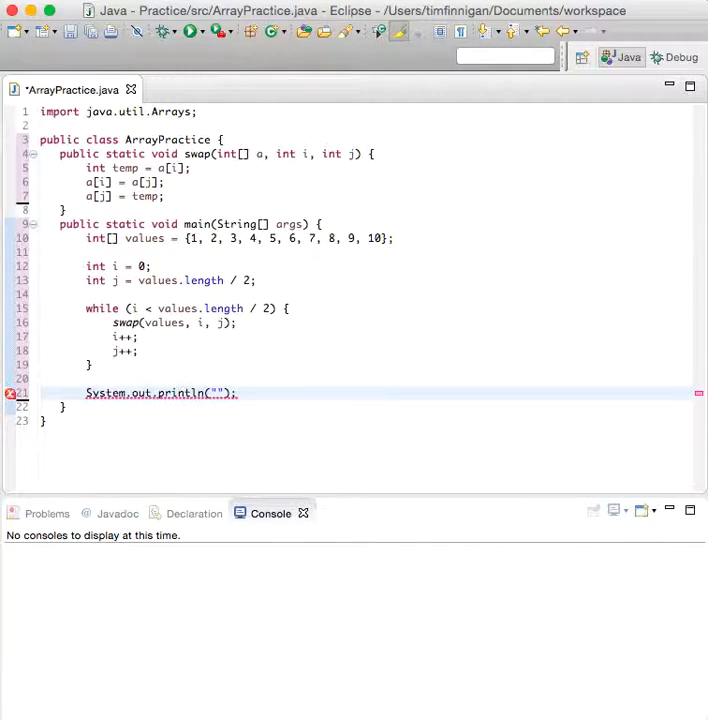
pyautogui.press('Left')
pyautogui.press('Left')
pyautogui.press('Left')
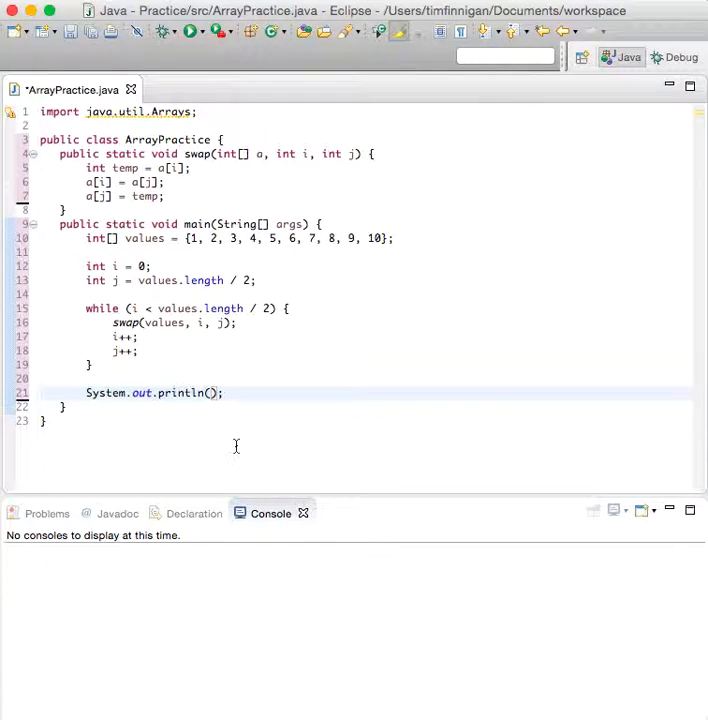
pyautogui.write('Arrays.')
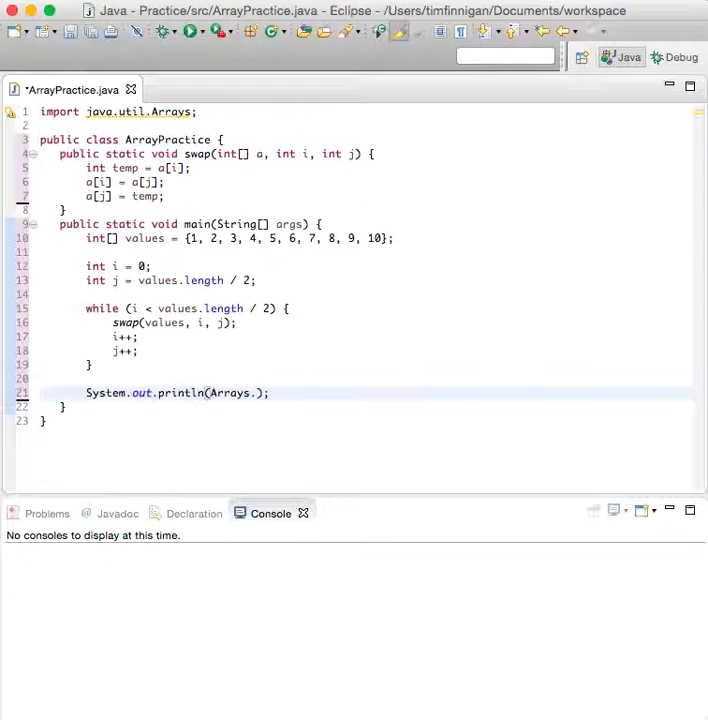
pyautogui.write('toString')
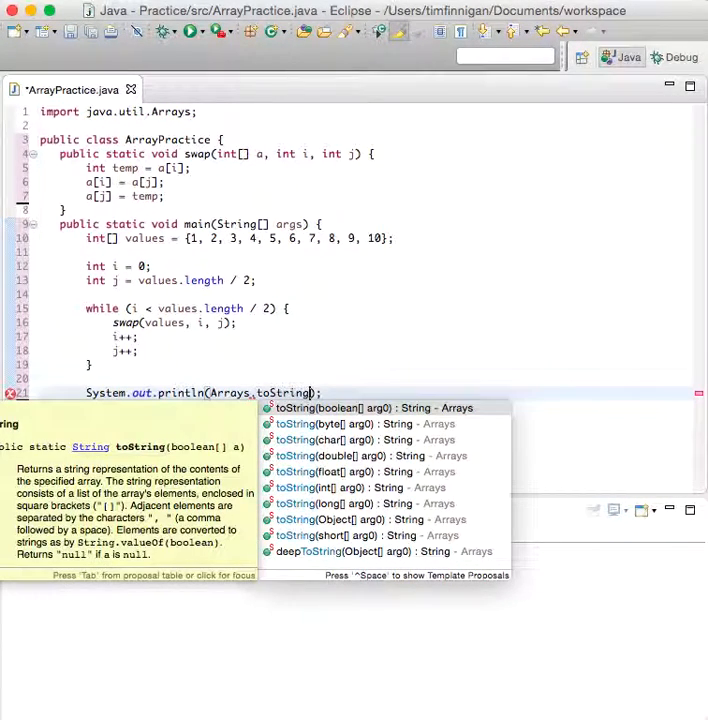
pyautogui.press('Escape')
pyautogui.write('(values')
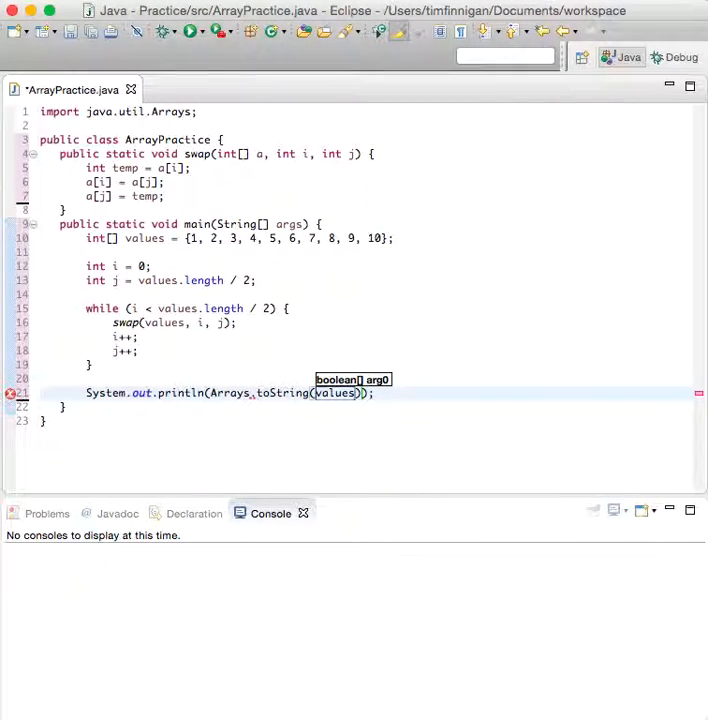
pyautogui.write(')')
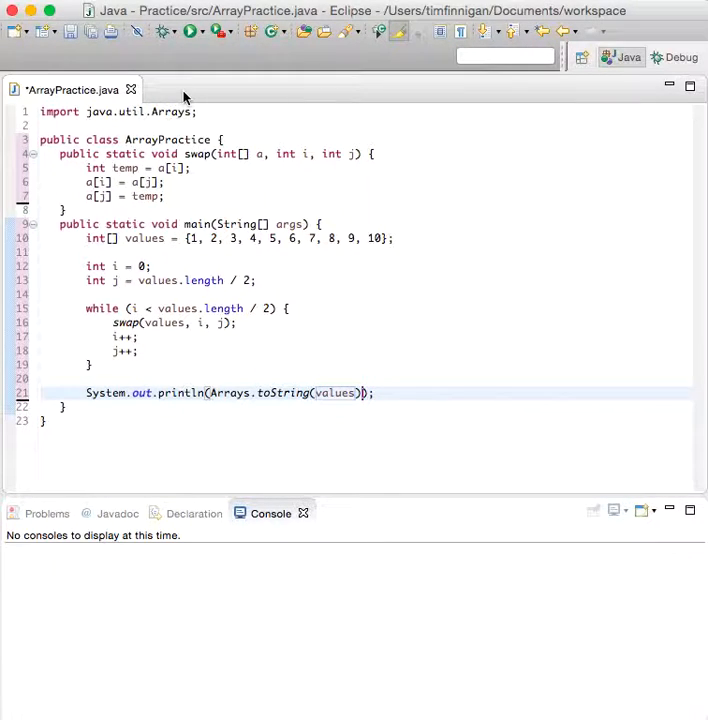
# Run ArrayPractice to print [6, 7, 8, 9, 10, 1, 2, 3, 4, 5] and highlight the second half.
pyautogui.click(190, 31)
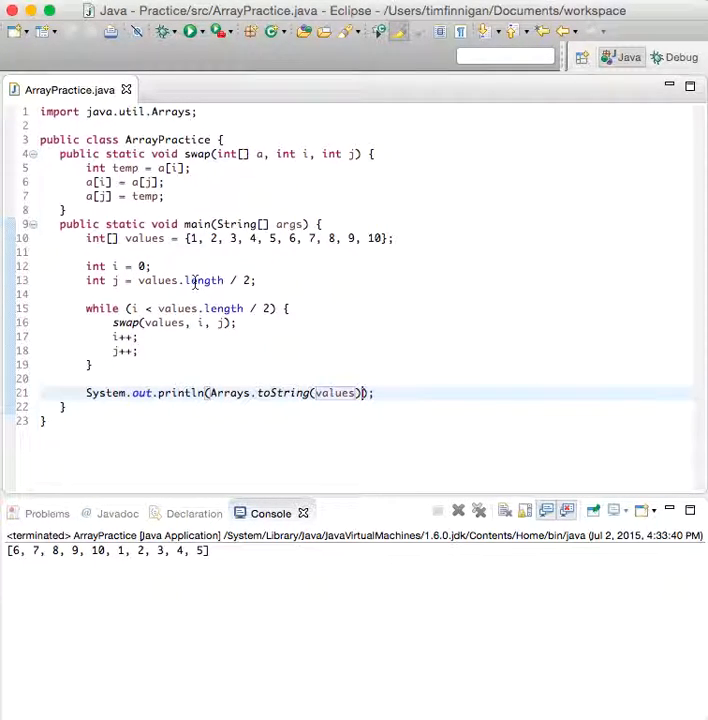
pyautogui.moveTo(289, 238); pyautogui.dragTo(376, 238)
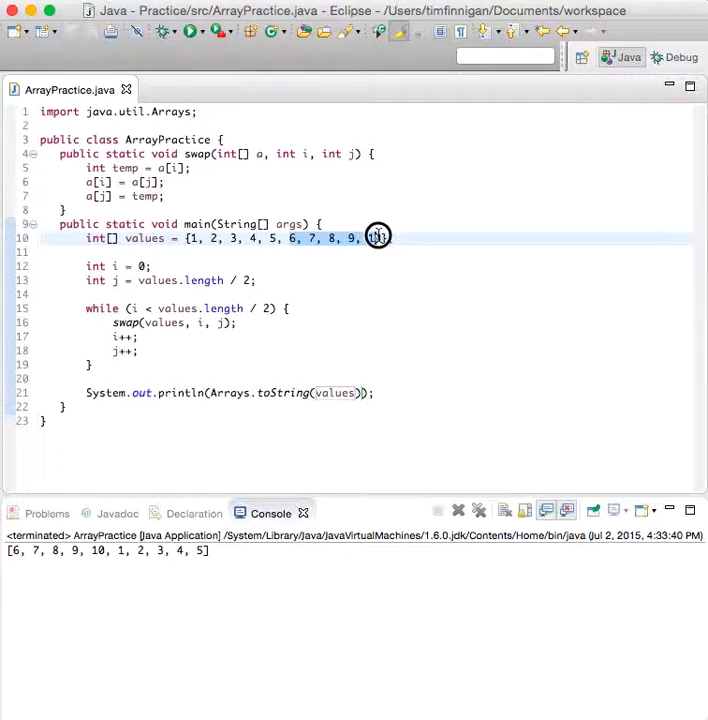
# Change the divisor to 3 in j's initializer and the while condition, then rerun.
pyautogui.click(247, 280)
pyautogui.press('BackSpace')
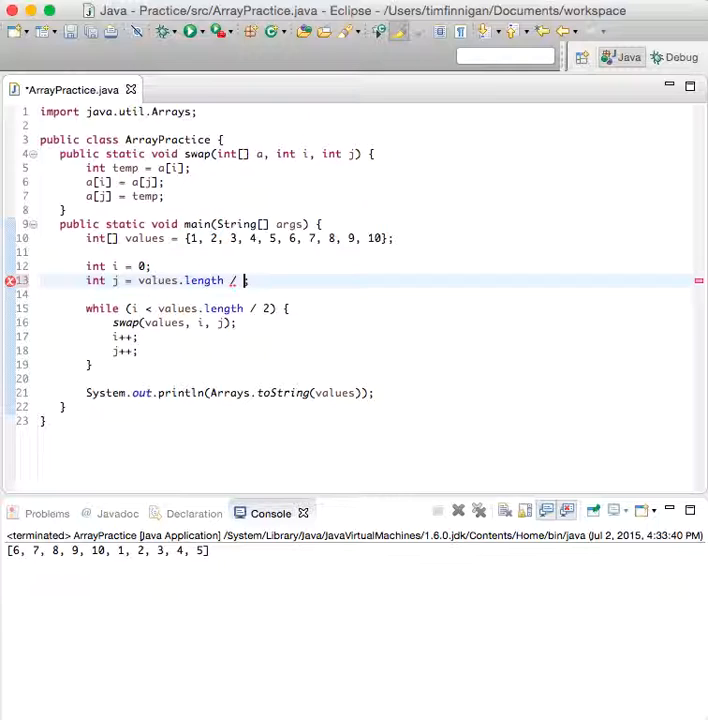
pyautogui.write('3')
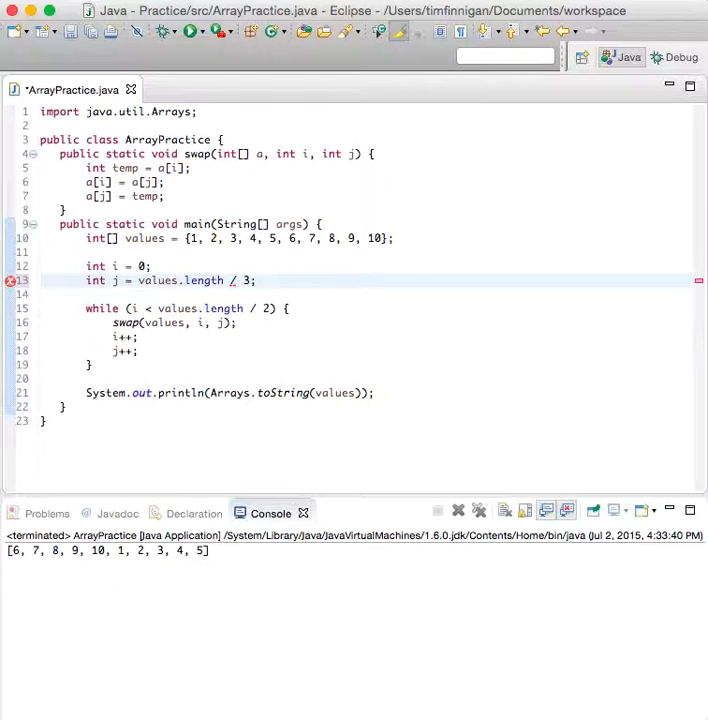
pyautogui.press('Down')
pyautogui.press('Down')
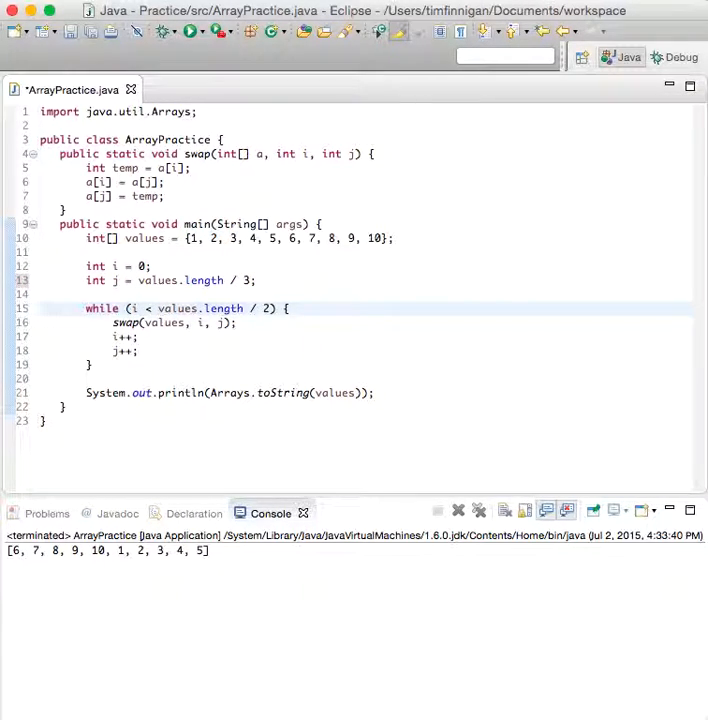
pyautogui.click(272, 308)
pyautogui.press('BackSpace')
pyautogui.write('3')
pyautogui.click(190, 31)
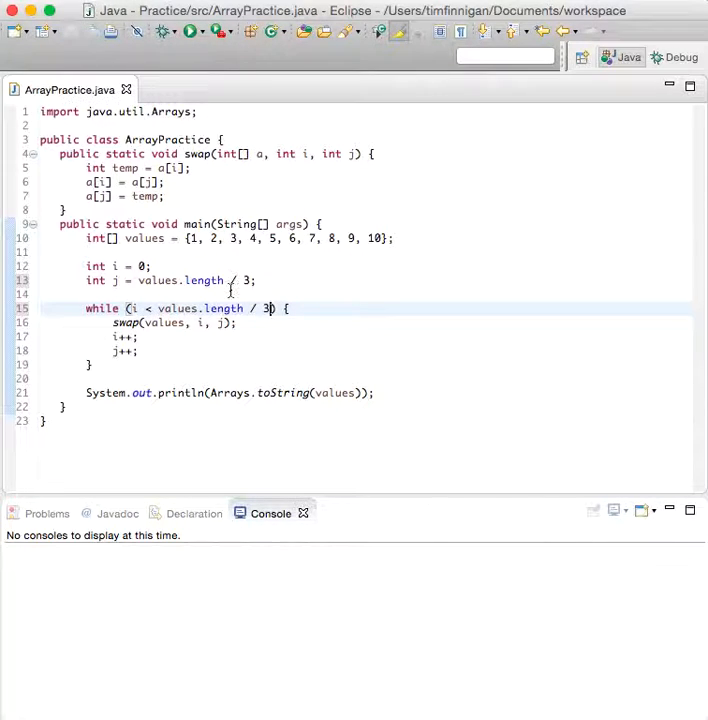